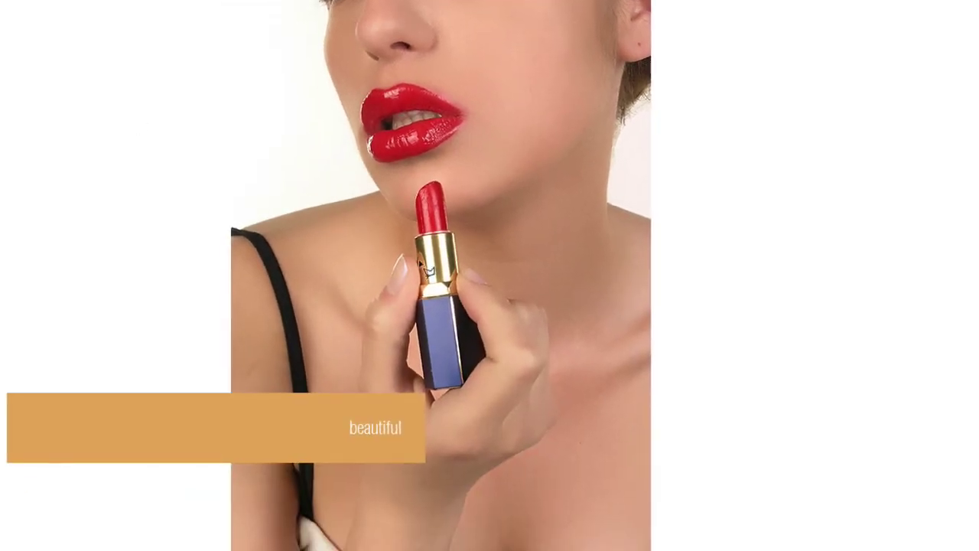
Trace a closed straight-edged zigzag selection around the model's neck, shoulder and lipstick hand with the Polygonal Lasso.
{"action": "left_click", "coordinate": [518, 211]}
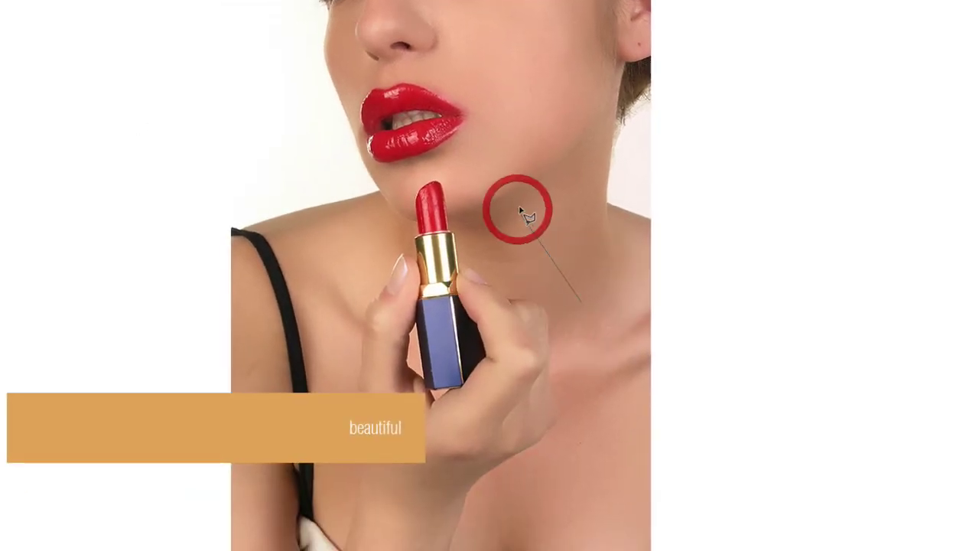
{"action": "left_click", "coordinate": [598, 149]}
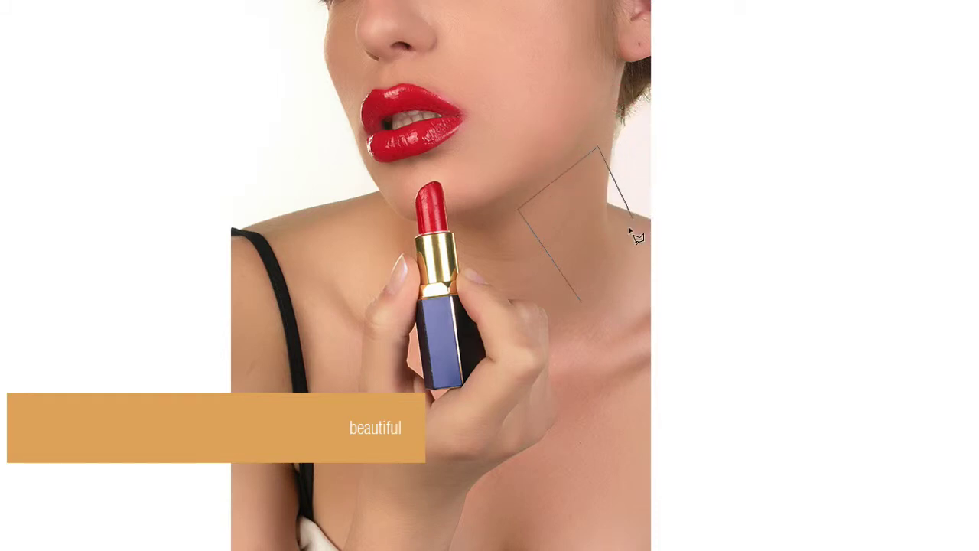
{"action": "left_click", "coordinate": [600, 253]}
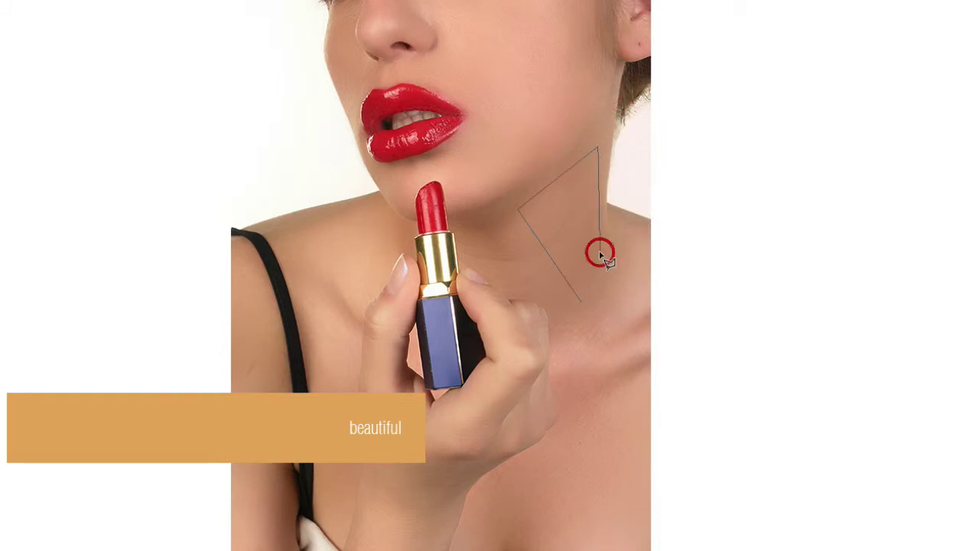
{"action": "left_click", "coordinate": [649, 302]}
{"action": "left_click", "coordinate": [610, 462]}
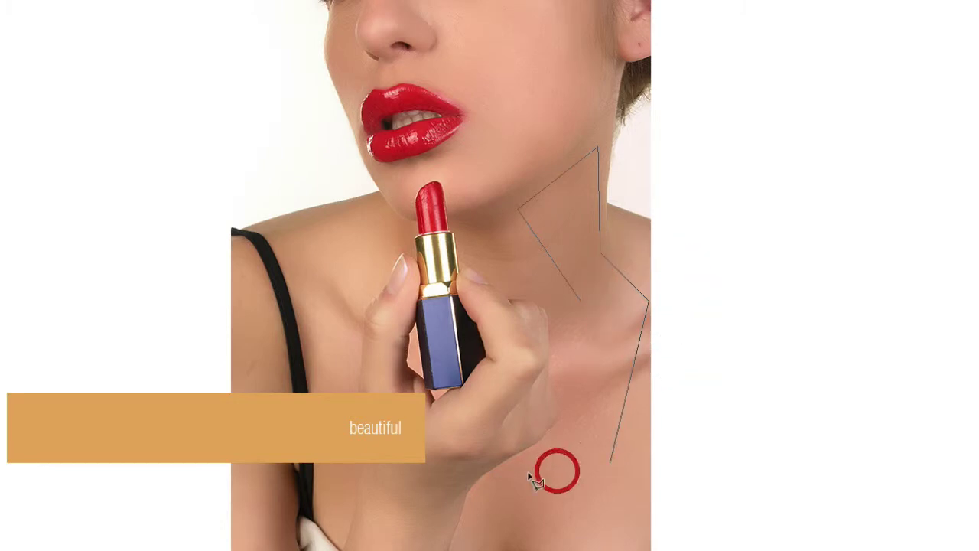
{"action": "left_click", "coordinate": [422, 486]}
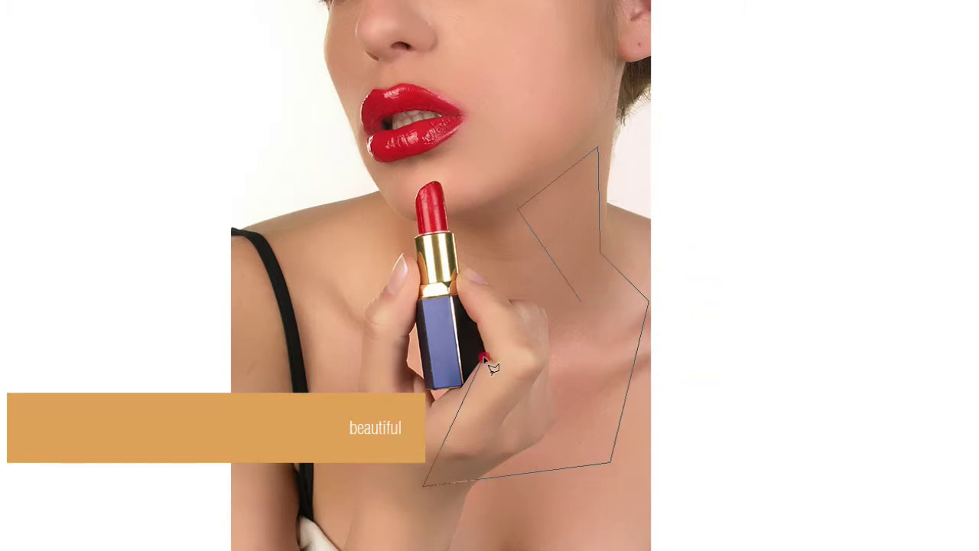
{"action": "left_click", "coordinate": [485, 359]}
{"action": "left_click", "coordinate": [595, 360]}
{"action": "left_click", "coordinate": [583, 306]}
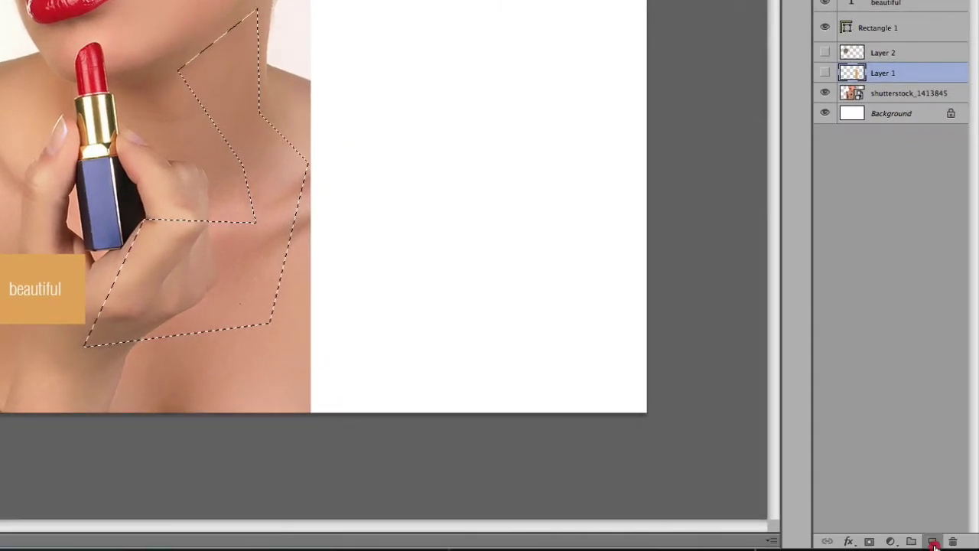
Fill the zigzag with brown on a new Layer 3, deselect, and hide Layer 3.
{"action": "left_click", "coordinate": [933, 542]}
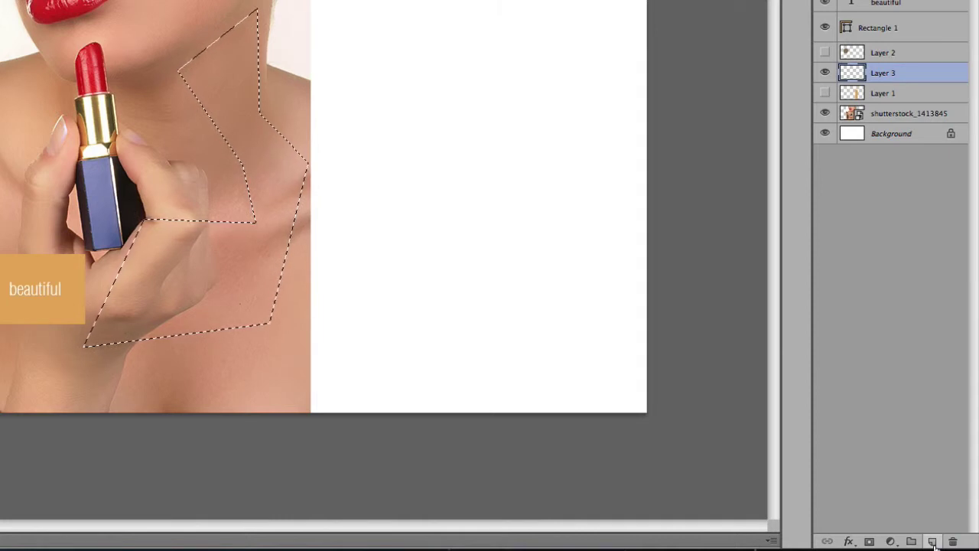
{"action": "key", "text": "alt+BackSpace"}
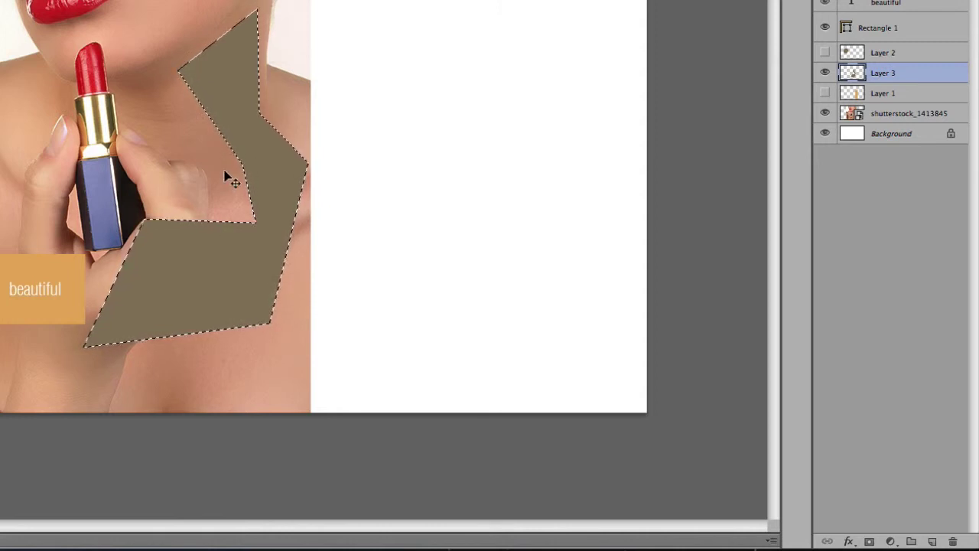
{"action": "key", "text": "ctrl+d"}
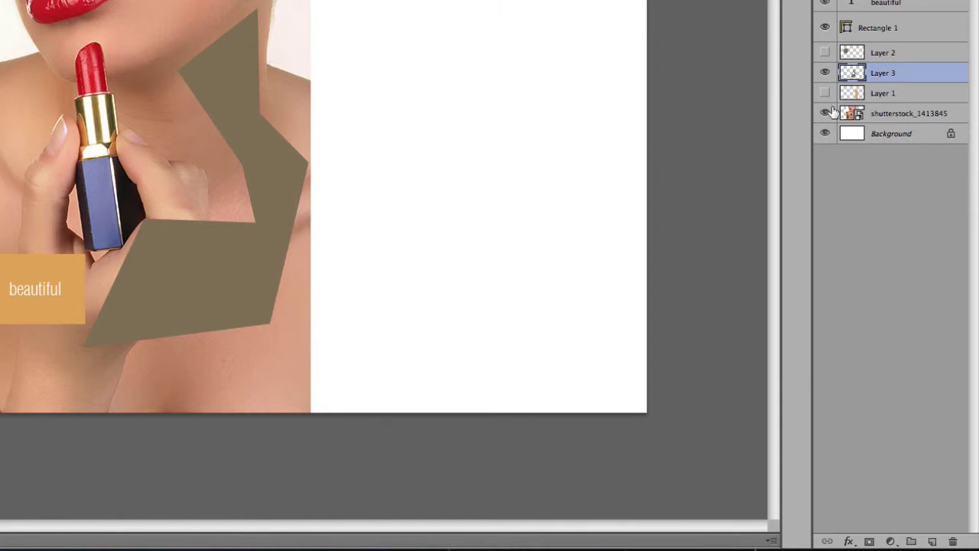
{"action": "left_click", "coordinate": [826, 74]}
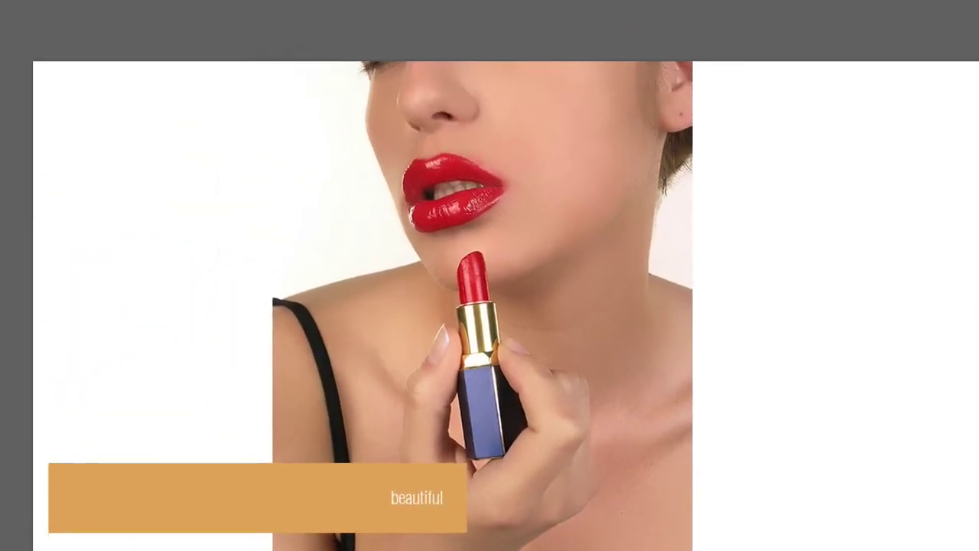
Switch to the Lasso Tool and trace a freehand loop around the lipstick and gripping hand.
{"action": "left_click", "coordinate": [17, 77]}
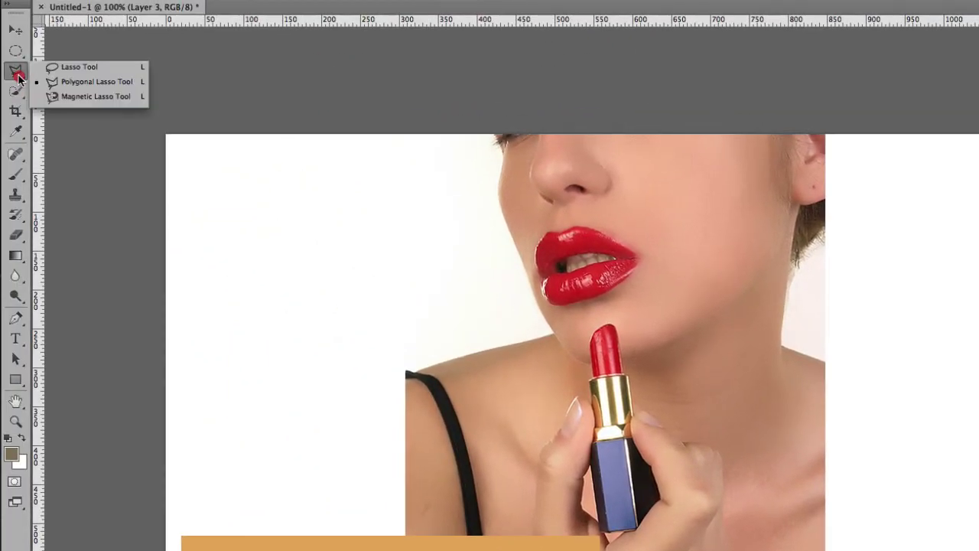
{"action": "mouse_move", "coordinate": [21, 78]}
{"action": "left_mouse_down"}
{"action": "mouse_move", "coordinate": [77, 90]}
{"action": "mouse_move", "coordinate": [96, 76]}
{"action": "left_mouse_up"}
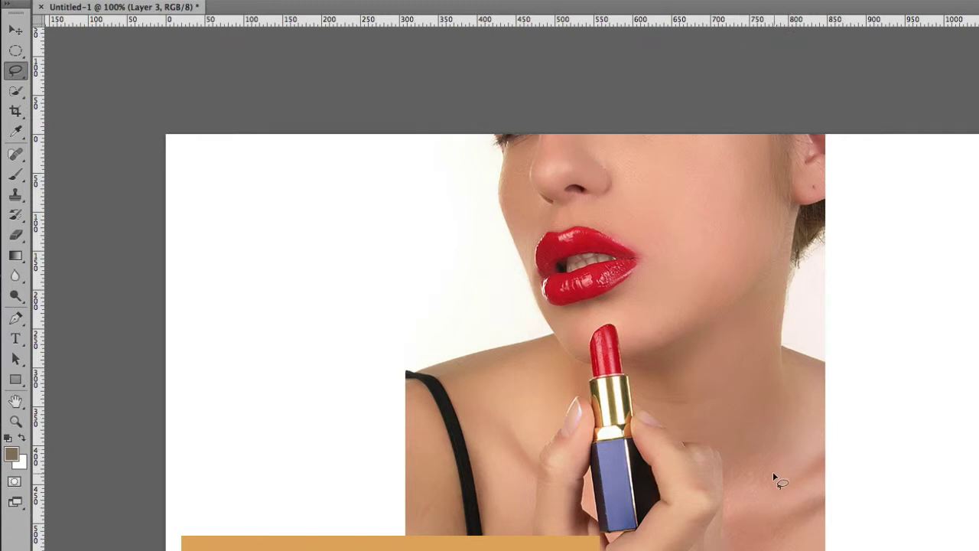
{"action": "mouse_move", "coordinate": [793, 526]}
{"action": "left_mouse_down"}
{"action": "mouse_move", "coordinate": [781, 509]}
{"action": "mouse_move", "coordinate": [694, 476]}
{"action": "mouse_move", "coordinate": [633, 482]}
{"action": "mouse_move", "coordinate": [598, 439]}
{"action": "mouse_move", "coordinate": [579, 398]}
{"action": "mouse_move", "coordinate": [601, 327]}
{"action": "mouse_move", "coordinate": [636, 336]}
{"action": "left_mouse_up"}
{"action": "left_click_drag", "start_coordinate": [644, 413], "coordinate": [692, 455]}
{"action": "mouse_move", "coordinate": [639, 538]}
{"action": "left_mouse_down"}
{"action": "mouse_move", "coordinate": [664, 498]}
{"action": "mouse_move", "coordinate": [664, 397]}
{"action": "left_mouse_up"}
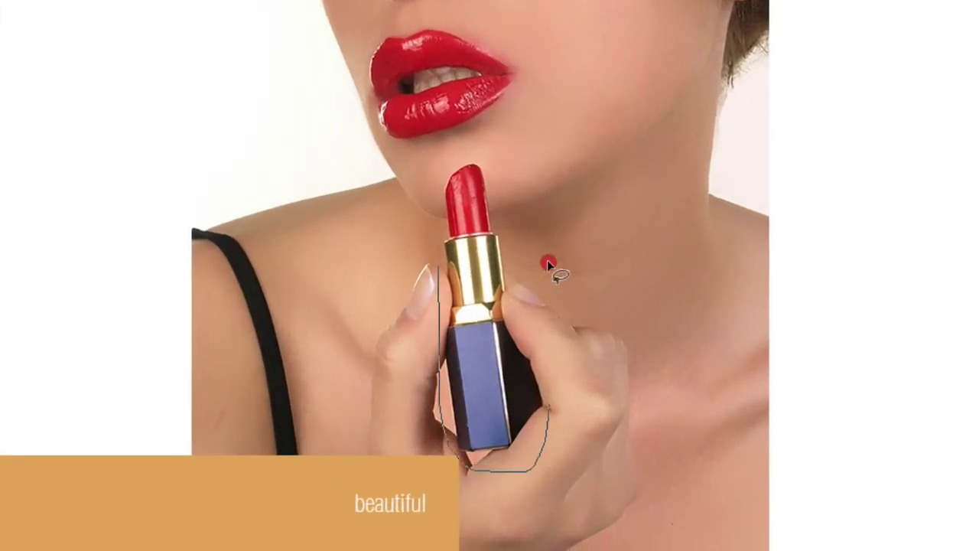
{"action": "mouse_move", "coordinate": [548, 264]}
{"action": "left_mouse_down"}
{"action": "mouse_move", "coordinate": [525, 201]}
{"action": "mouse_move", "coordinate": [483, 153]}
{"action": "mouse_move", "coordinate": [465, 143]}
{"action": "mouse_move", "coordinate": [429, 161]}
{"action": "left_mouse_up"}
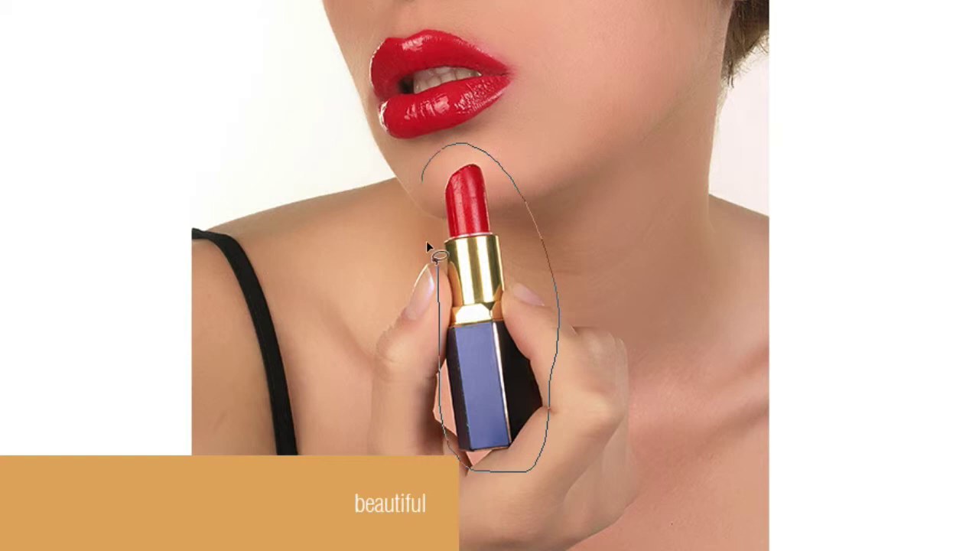
{"action": "left_click_drag", "start_coordinate": [440, 263], "coordinate": [440, 269]}
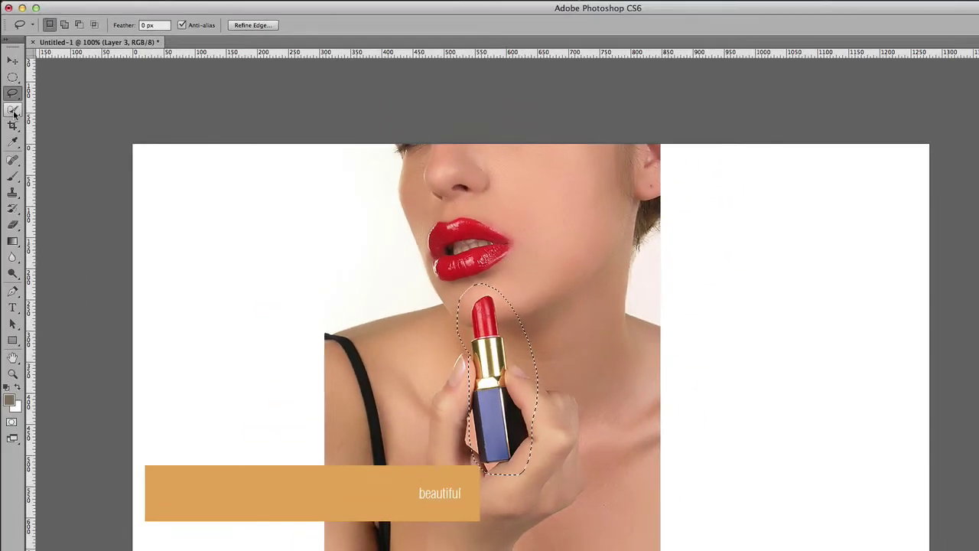
Choose Quick Selection, view at 100%, deselect, undo twice to restore the neck selection, and pick Layer 2.
{"action": "left_click", "coordinate": [13, 103]}
{"action": "key", "text": "super+plus"}
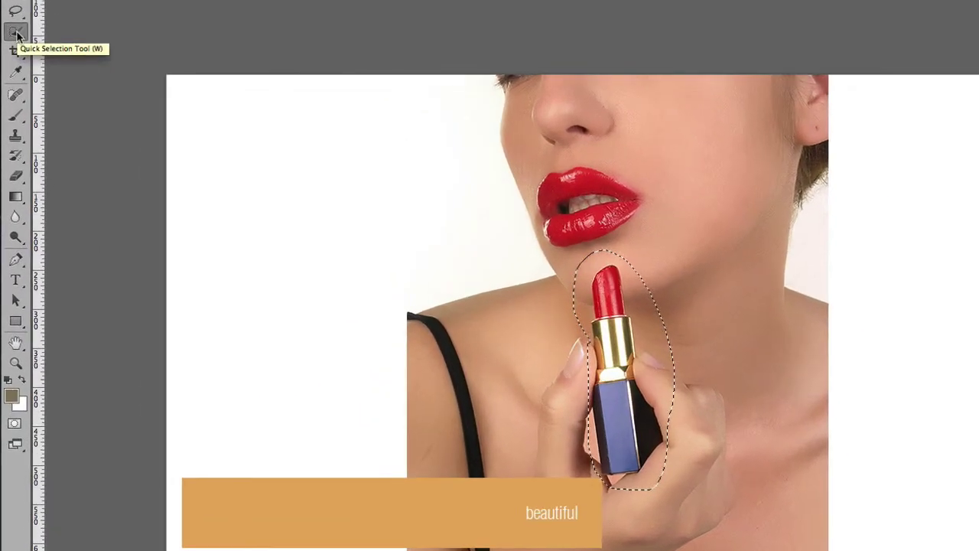
{"action": "key", "text": "super+d"}
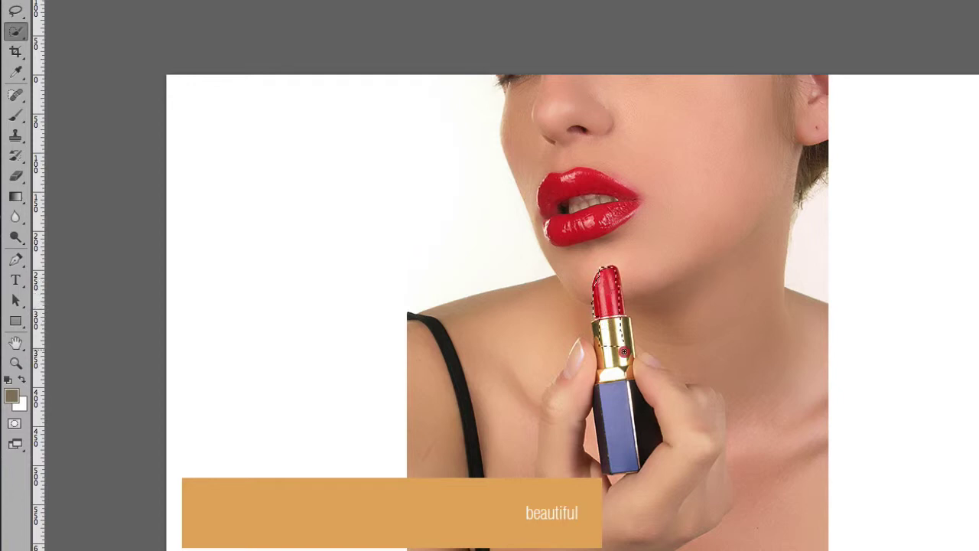
{"action": "key", "text": "ctrl+z"}
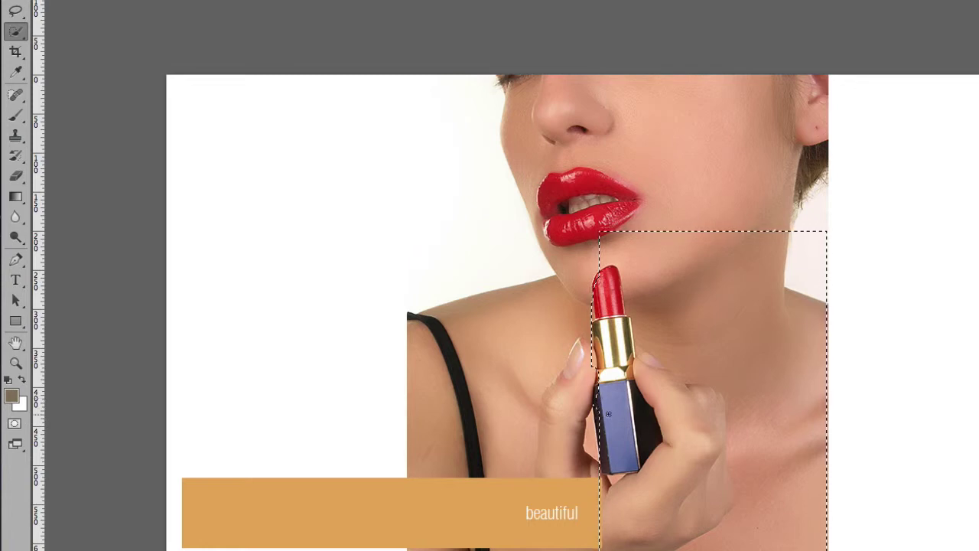
{"action": "key", "text": "ctrl+z"}
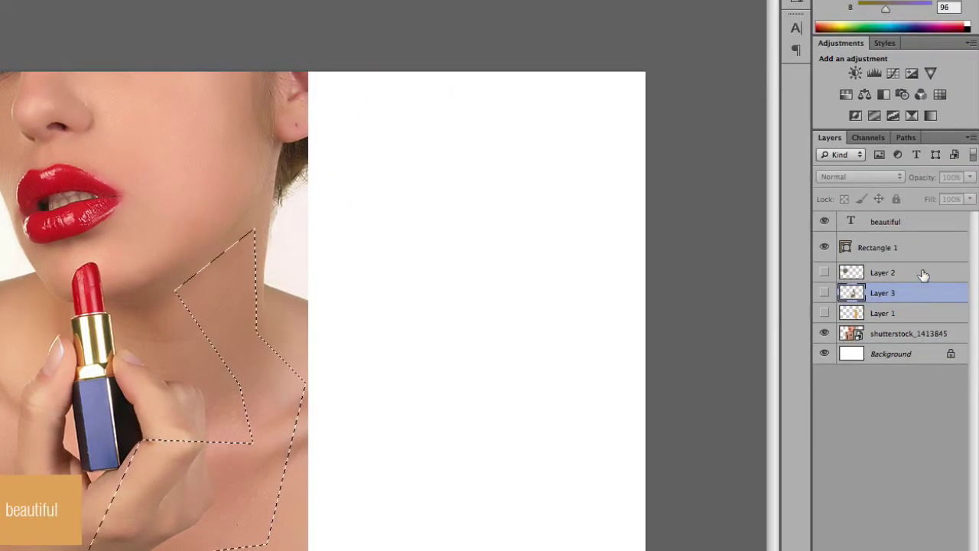
{"action": "left_click", "coordinate": [923, 273], "text": "shift"}
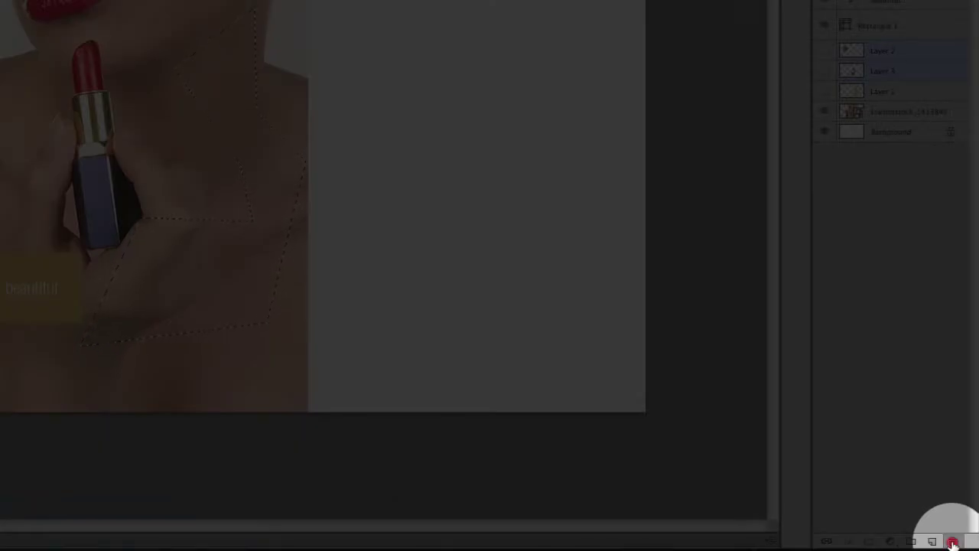
Delete Layers 2 and 3, deselect, and paint a quick selection from lipstick tip over face, neck and chest.
{"action": "left_click", "coordinate": [952, 542]}
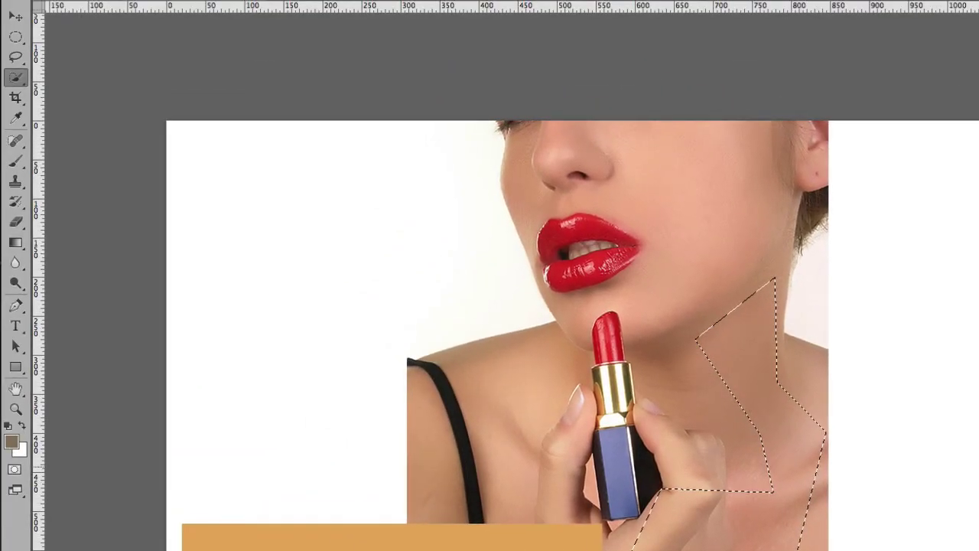
{"action": "key", "text": "ctrl+d"}
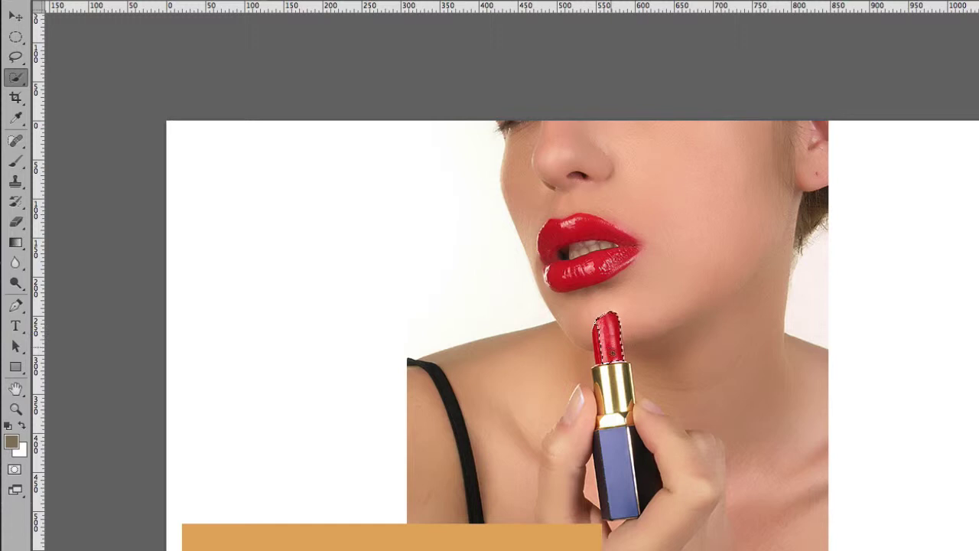
{"action": "left_click_drag", "start_coordinate": [601, 330], "coordinate": [625, 360]}
{"action": "mouse_move", "coordinate": [664, 164]}
{"action": "left_mouse_down"}
{"action": "mouse_move", "coordinate": [661, 251]}
{"action": "mouse_move", "coordinate": [664, 181]}
{"action": "mouse_move", "coordinate": [627, 224]}
{"action": "mouse_move", "coordinate": [622, 284]}
{"action": "mouse_move", "coordinate": [584, 222]}
{"action": "mouse_move", "coordinate": [557, 295]}
{"action": "mouse_move", "coordinate": [579, 328]}
{"action": "mouse_move", "coordinate": [628, 327]}
{"action": "mouse_move", "coordinate": [767, 244]}
{"action": "left_mouse_up"}
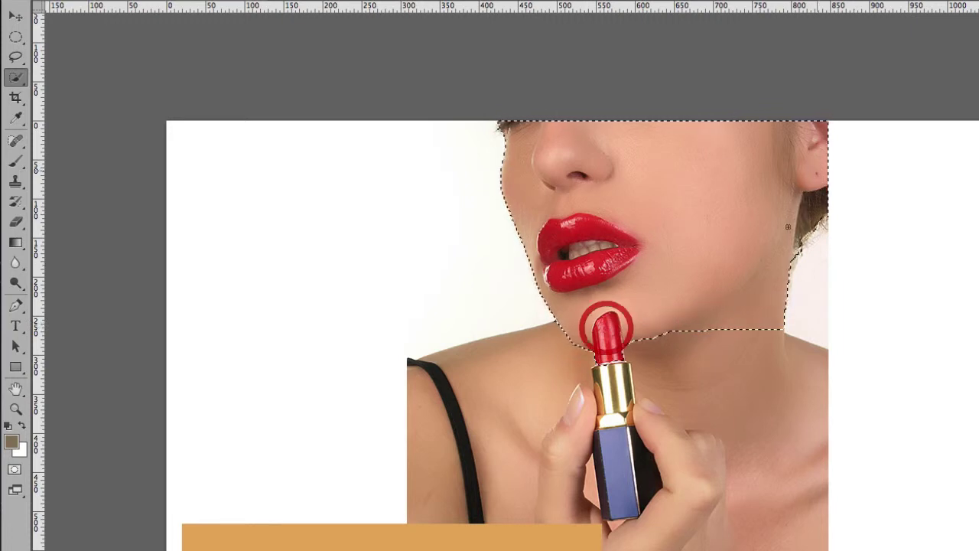
{"action": "left_click", "coordinate": [666, 341]}
{"action": "mouse_move", "coordinate": [665, 367]}
{"action": "left_mouse_down"}
{"action": "mouse_move", "coordinate": [706, 418]}
{"action": "mouse_move", "coordinate": [787, 360]}
{"action": "mouse_move", "coordinate": [752, 502]}
{"action": "mouse_move", "coordinate": [650, 459]}
{"action": "mouse_move", "coordinate": [459, 428]}
{"action": "mouse_move", "coordinate": [436, 386]}
{"action": "left_mouse_up"}
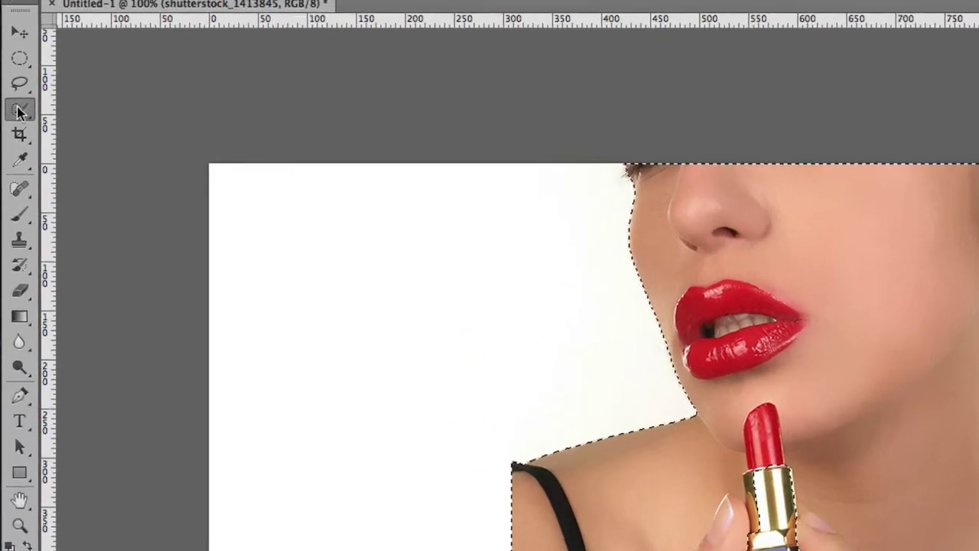
With the Magic Wand, deselect and select the lipstick tip, gold band and blue base by colour.
{"action": "left_click", "coordinate": [14, 78]}
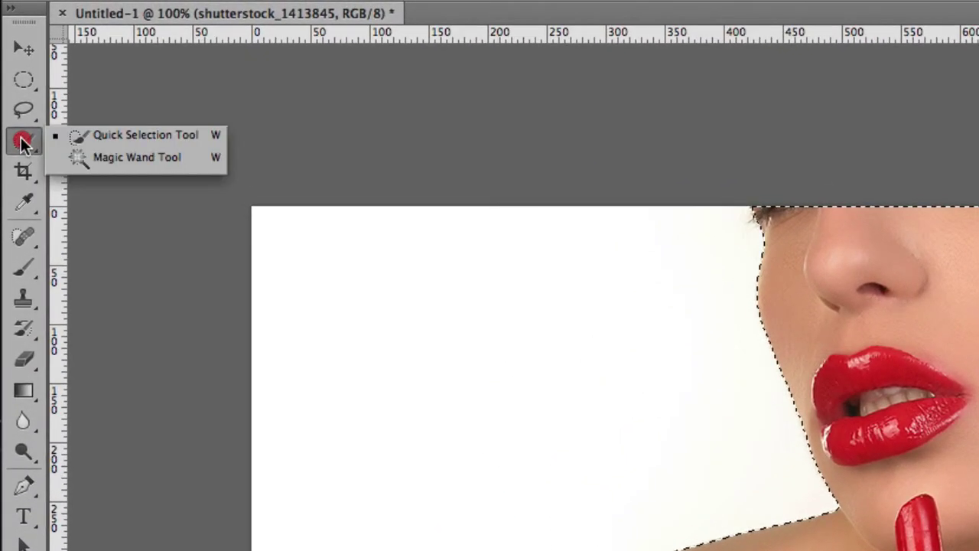
{"action": "left_click_drag", "start_coordinate": [21, 143], "coordinate": [110, 163]}
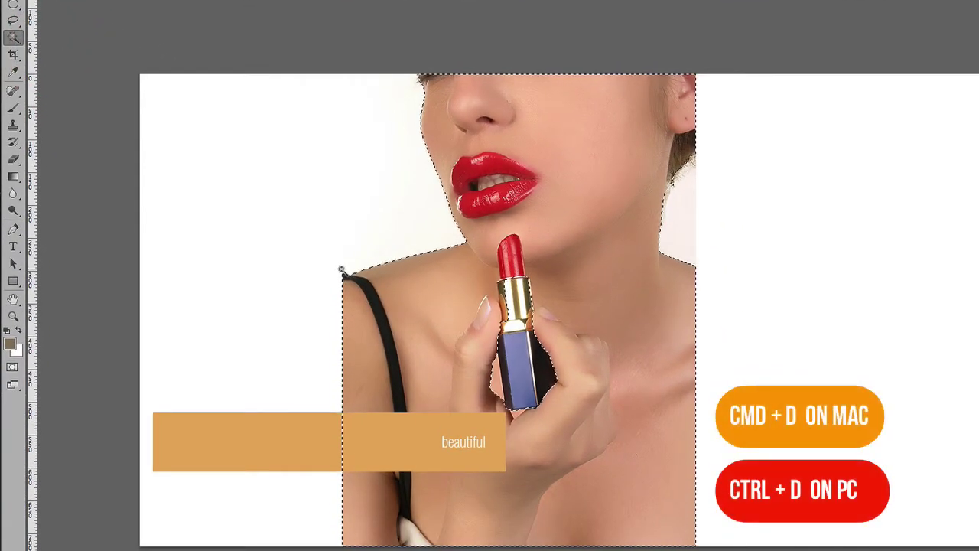
{"action": "key", "text": "ctrl+d"}
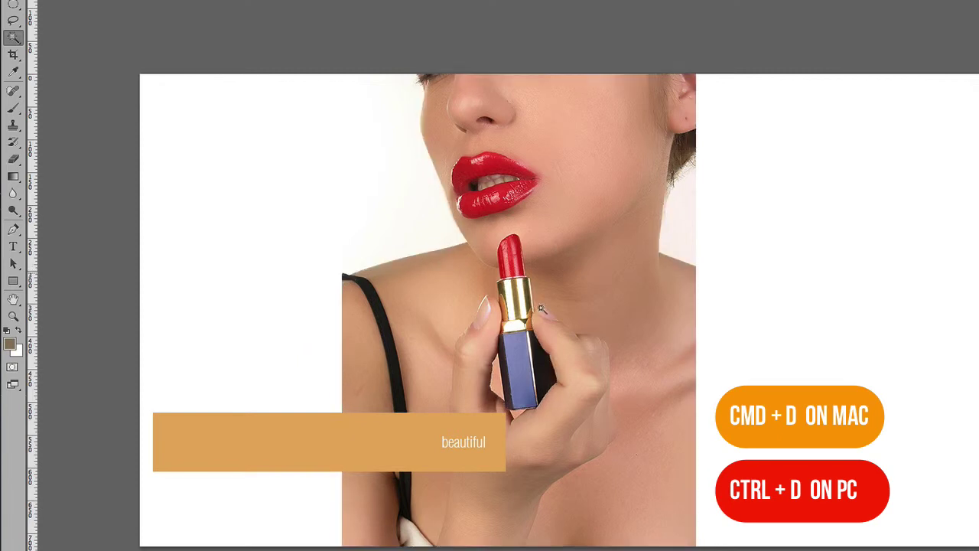
{"action": "left_click", "coordinate": [517, 267]}
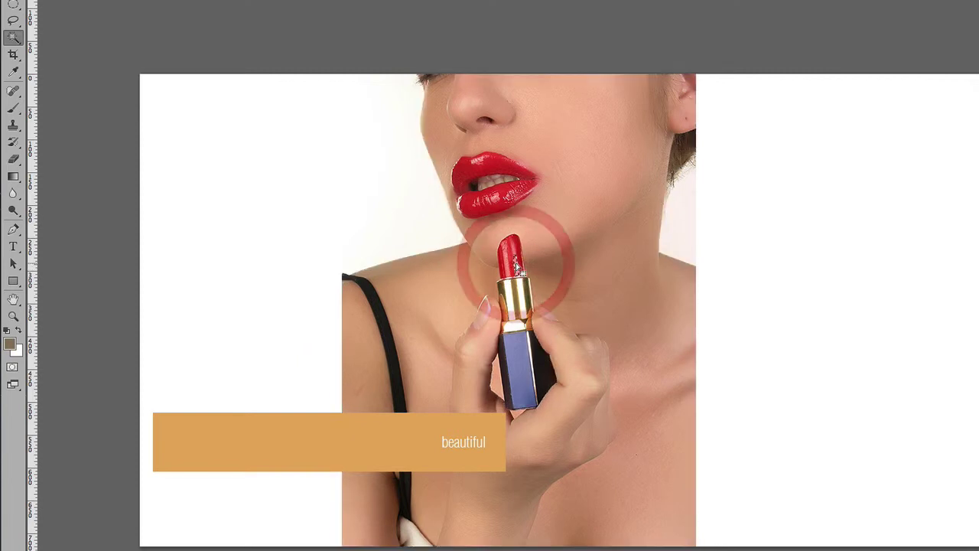
{"action": "left_click", "coordinate": [513, 286]}
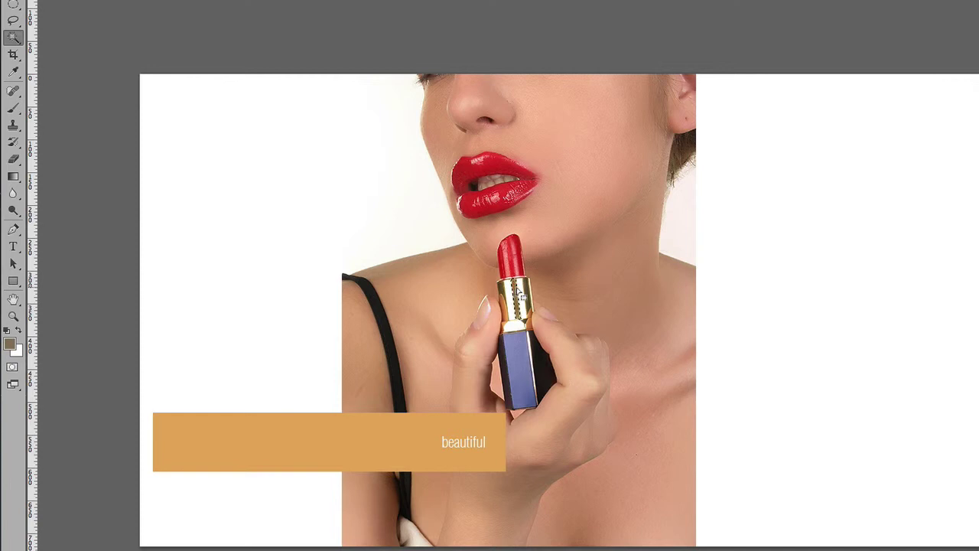
{"action": "left_click", "coordinate": [520, 287]}
{"action": "left_click", "coordinate": [511, 298]}
{"action": "left_click", "coordinate": [518, 366]}
Add the chin and jaw, try the hand and lips, then reset to select only the lower lip.
{"action": "left_click", "coordinate": [578, 212]}
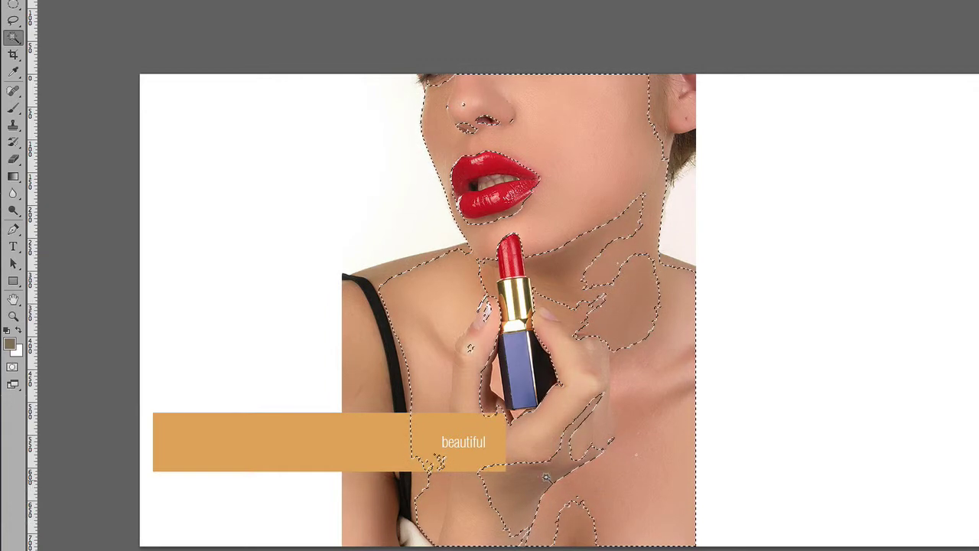
{"action": "mouse_move", "coordinate": [527, 470]}
{"action": "left_mouse_down"}
{"action": "mouse_move", "coordinate": [569, 444]}
{"action": "mouse_move", "coordinate": [590, 400]}
{"action": "left_mouse_up"}
{"action": "mouse_move", "coordinate": [528, 230]}
{"action": "left_mouse_down"}
{"action": "mouse_move", "coordinate": [546, 166]}
{"action": "mouse_move", "coordinate": [509, 165]}
{"action": "left_mouse_up"}
{"action": "key", "text": "ctrl+d"}
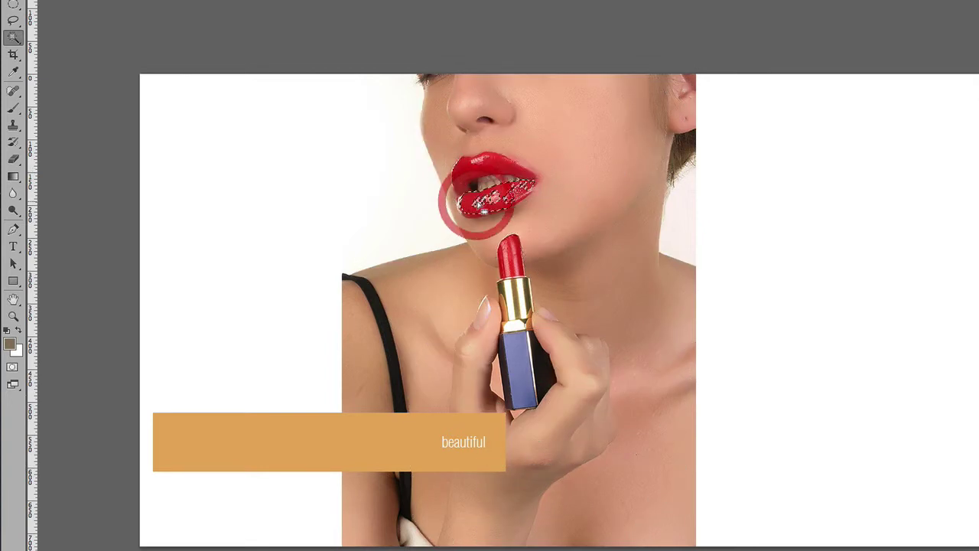